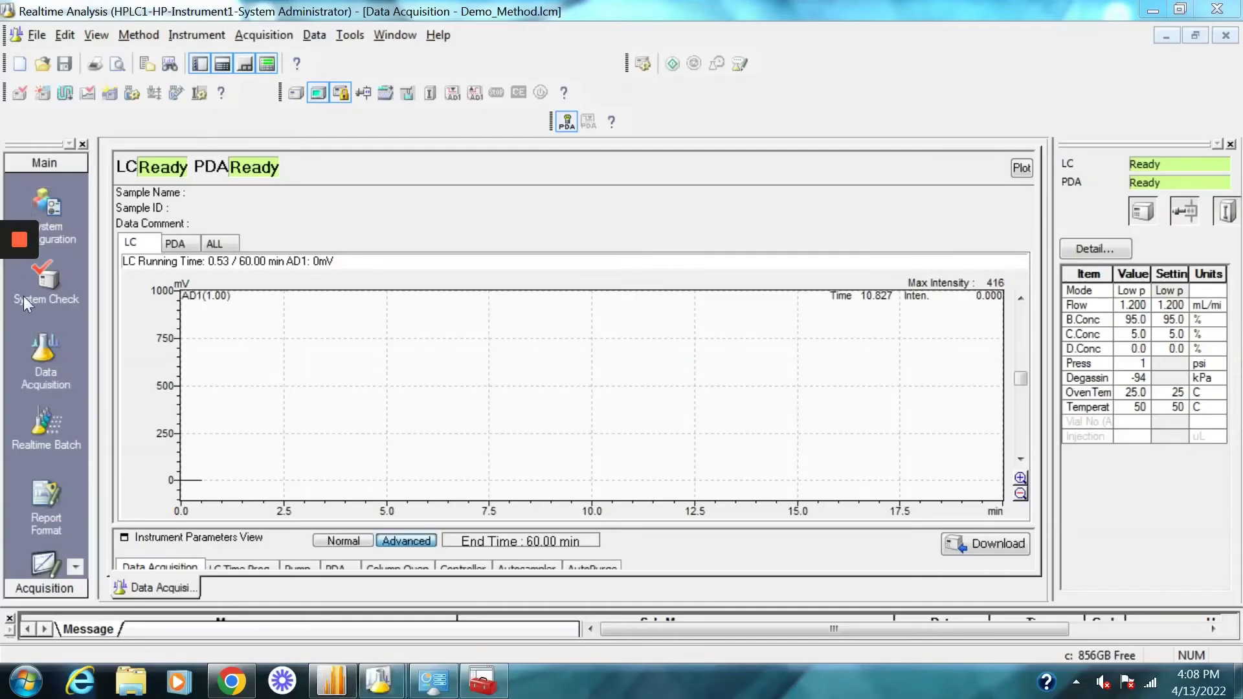
Open the Data Acquisition window with its acquisition tools.
click(17, 392)
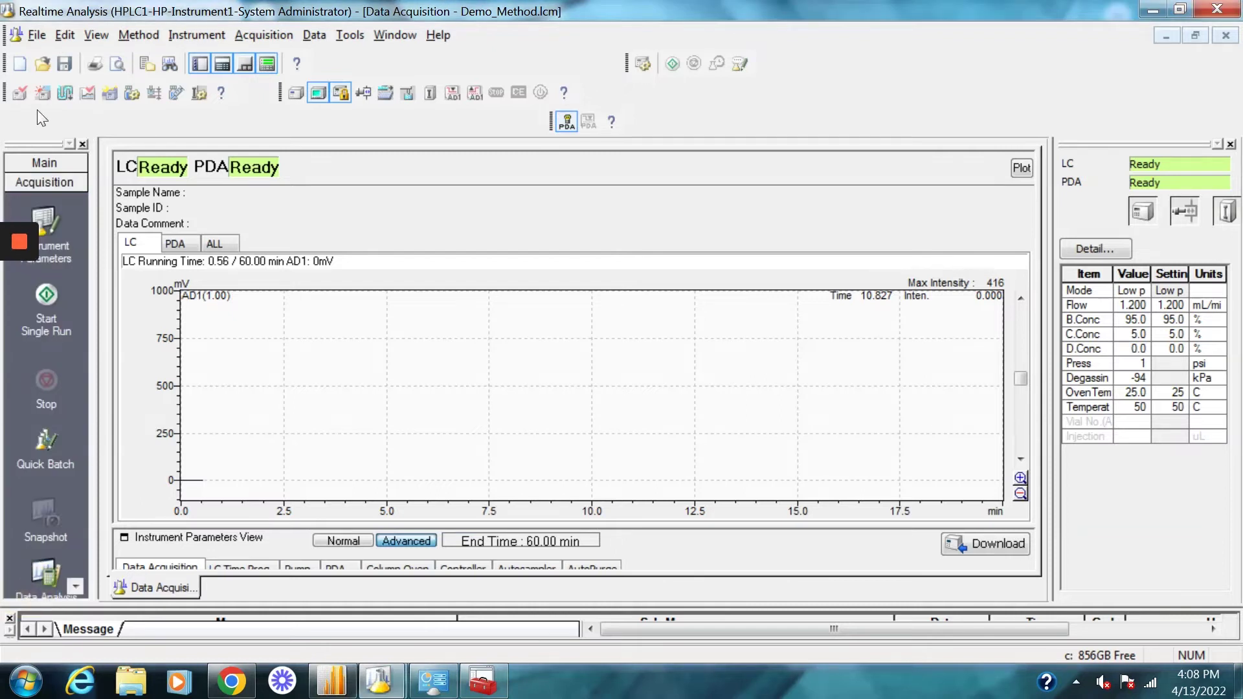
click(55, 165)
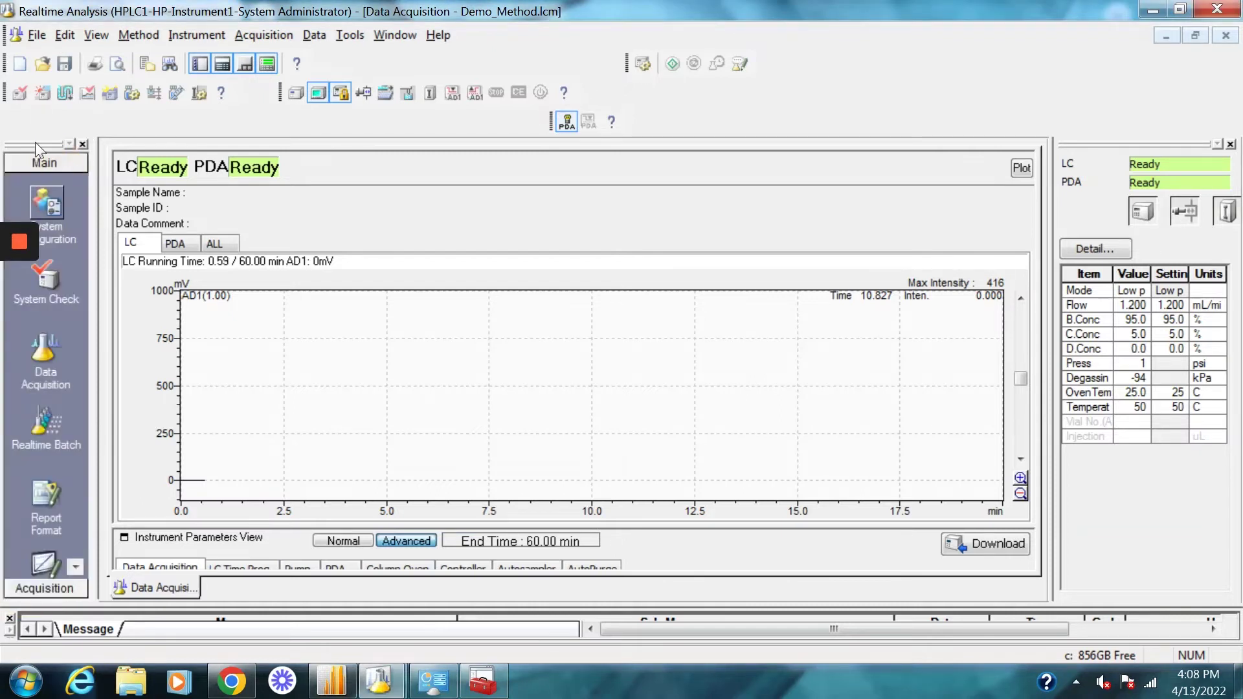
click(53, 363)
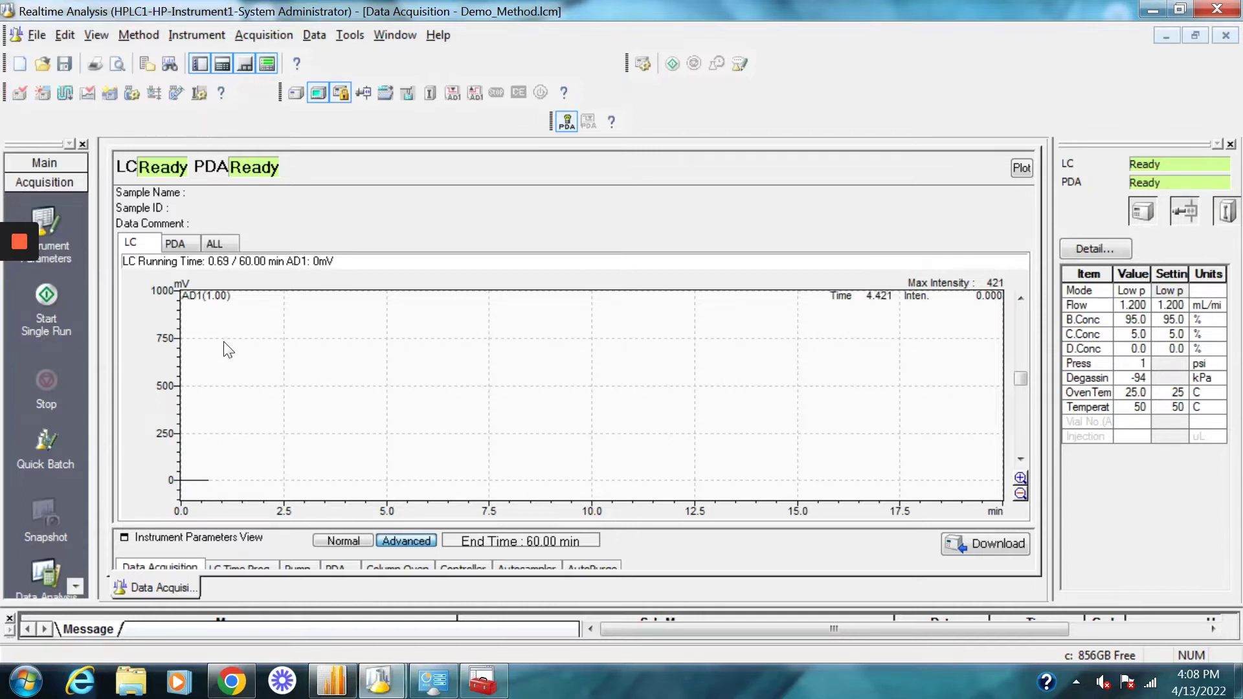
click(37, 34)
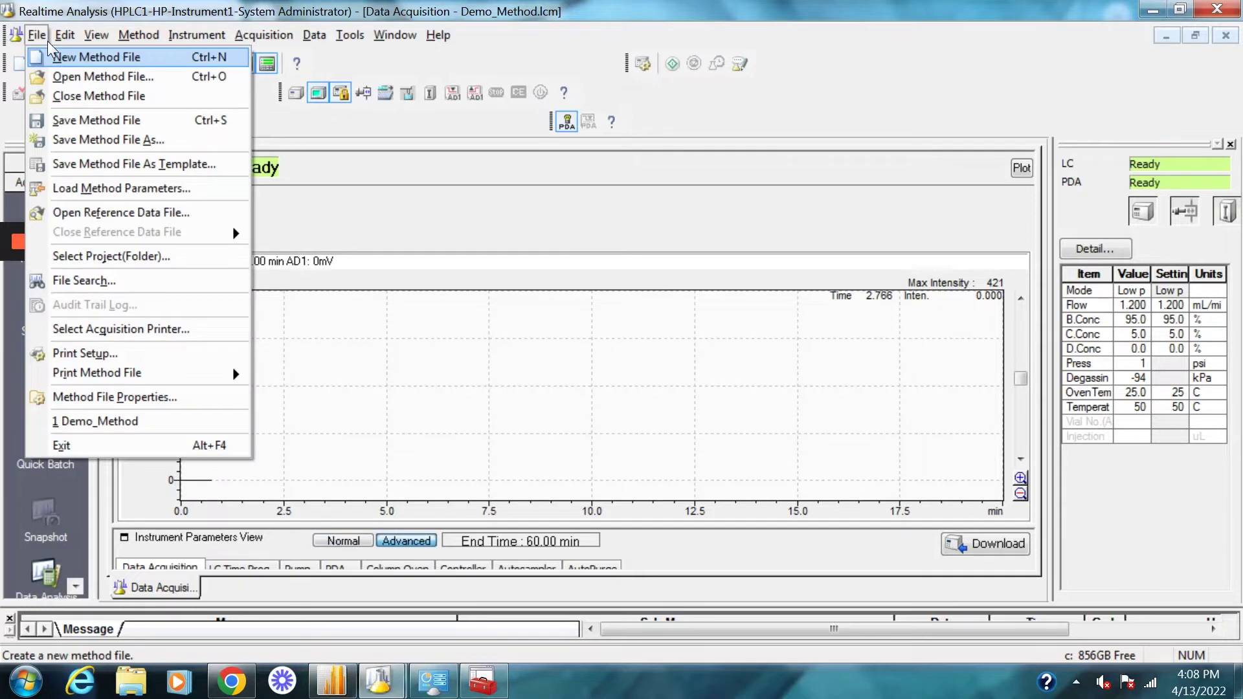
click(475, 222)
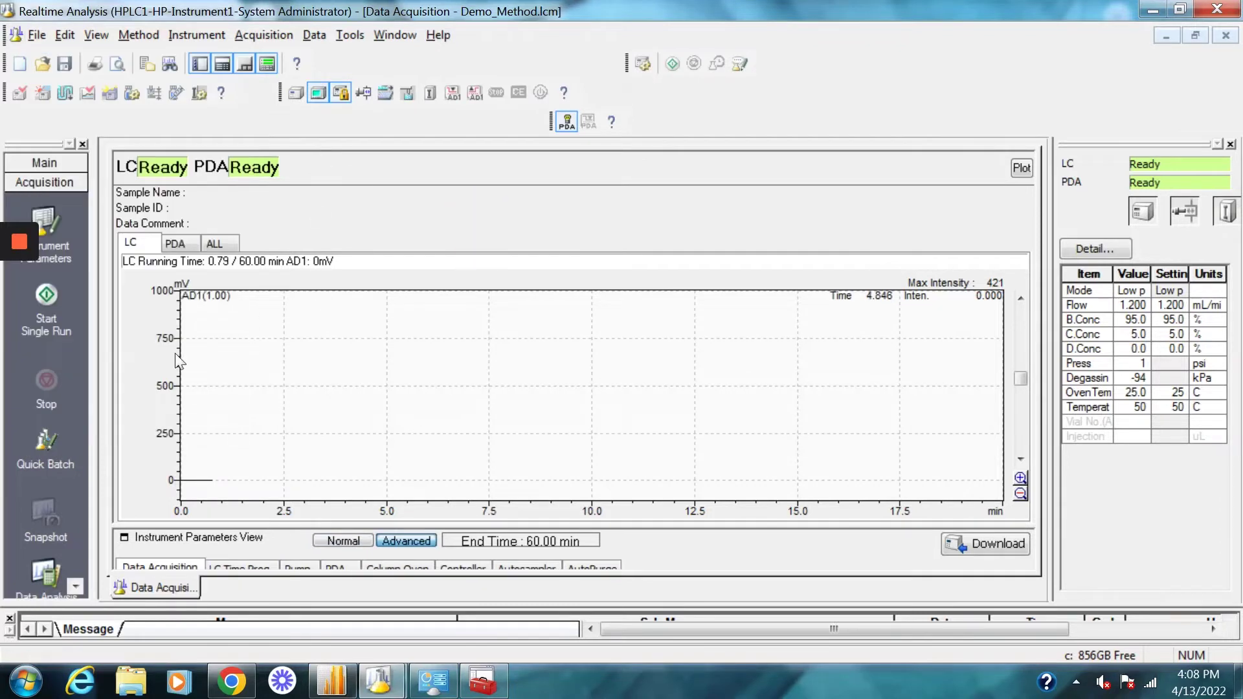
Set the LC stop time to 15 min and apply it to all acquisition times.
drag(266, 526, 196, 155)
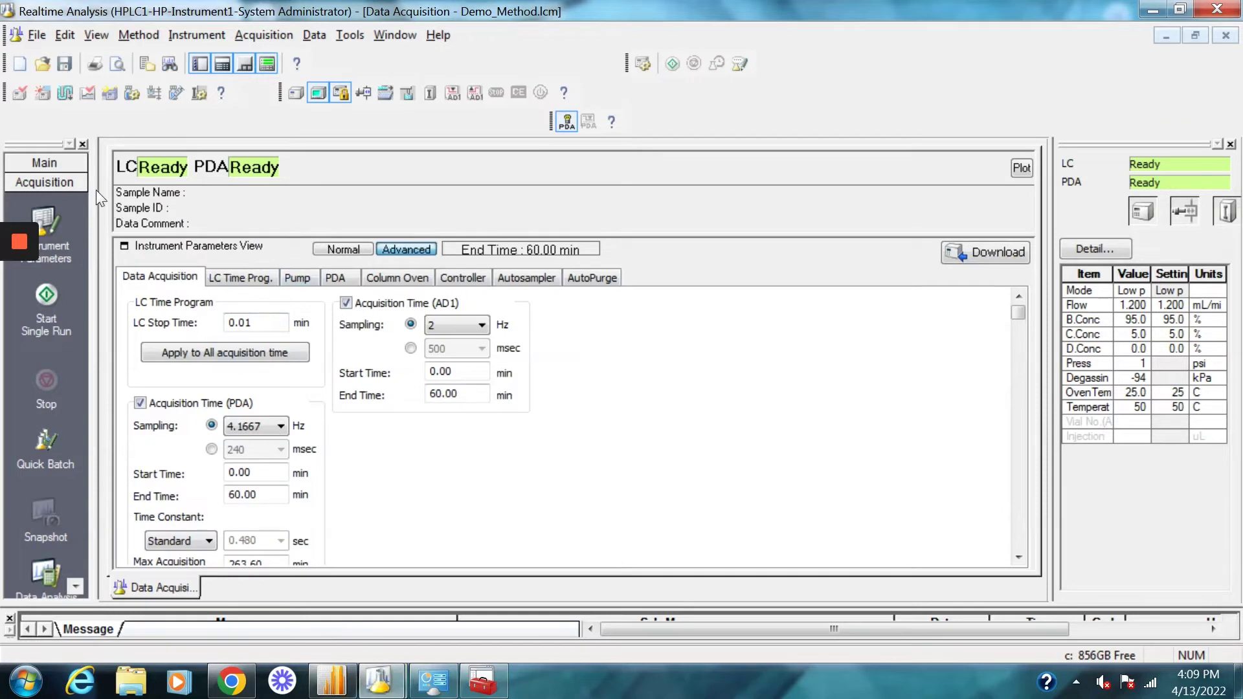
click(332, 250)
text(15)
click(247, 352)
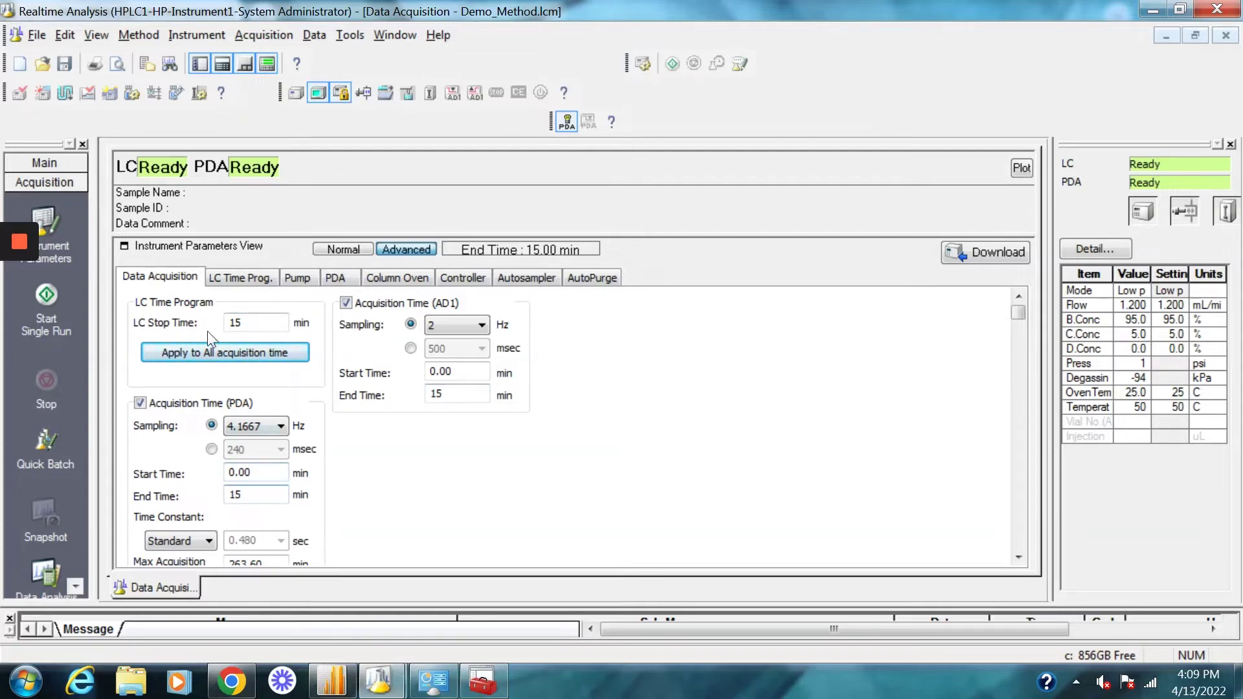
click(242, 493)
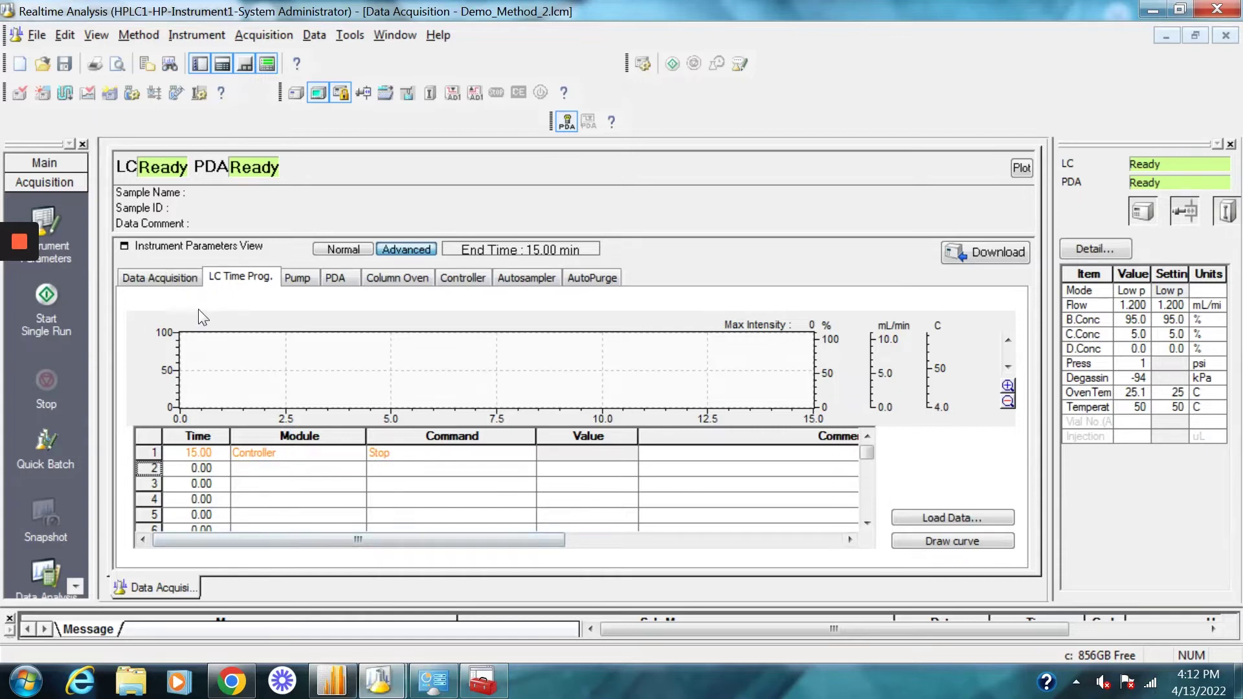
Set the Solvent B concentration to 0 % in the pump parameters.
key(ctrl+Tab)
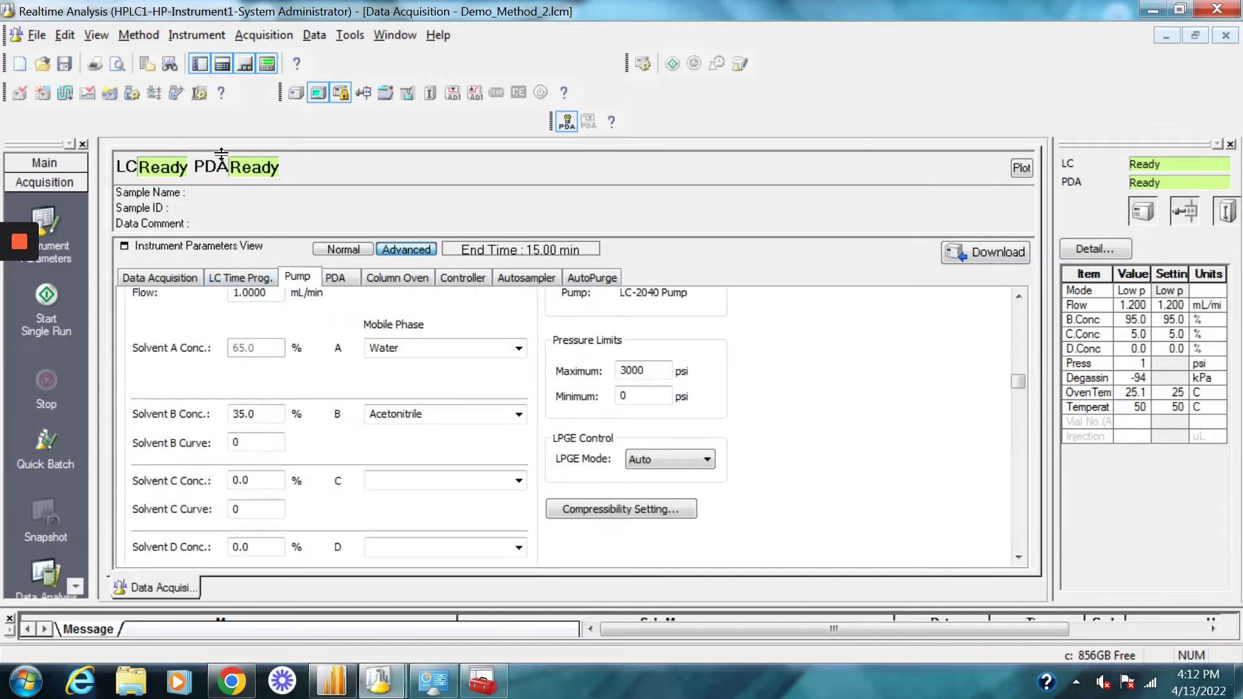
drag(328, 234, 328, 208)
drag(1018, 374, 1020, 331)
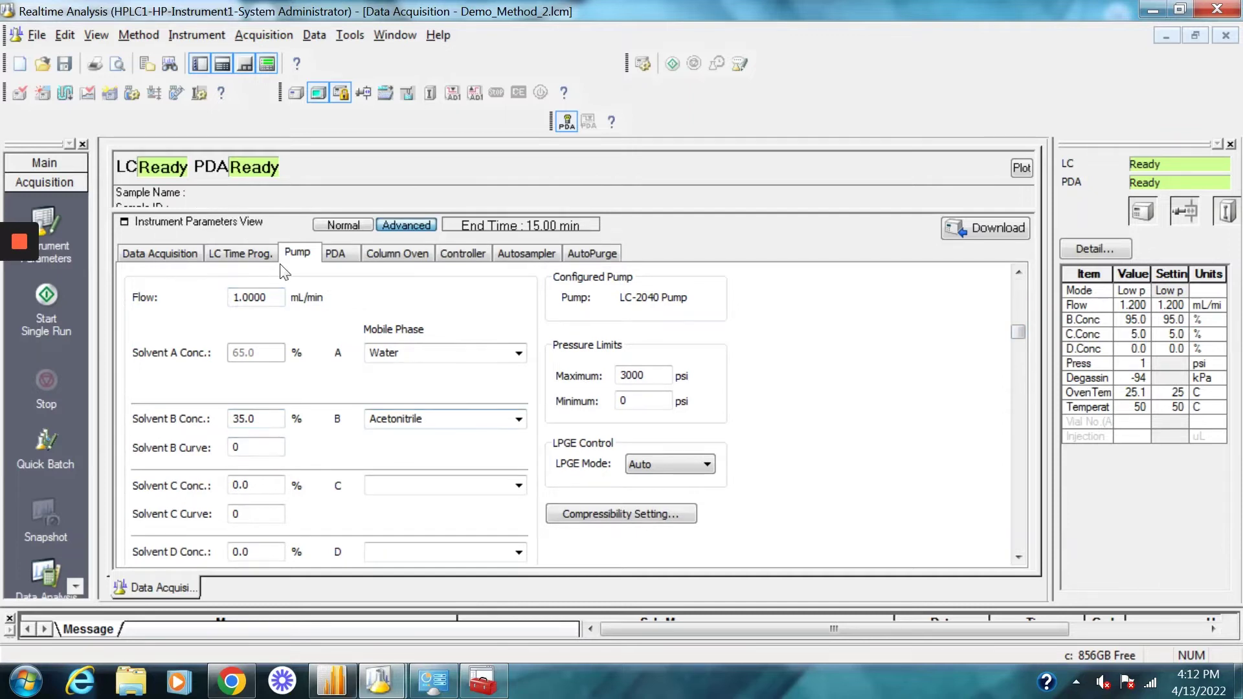
key(Tab)
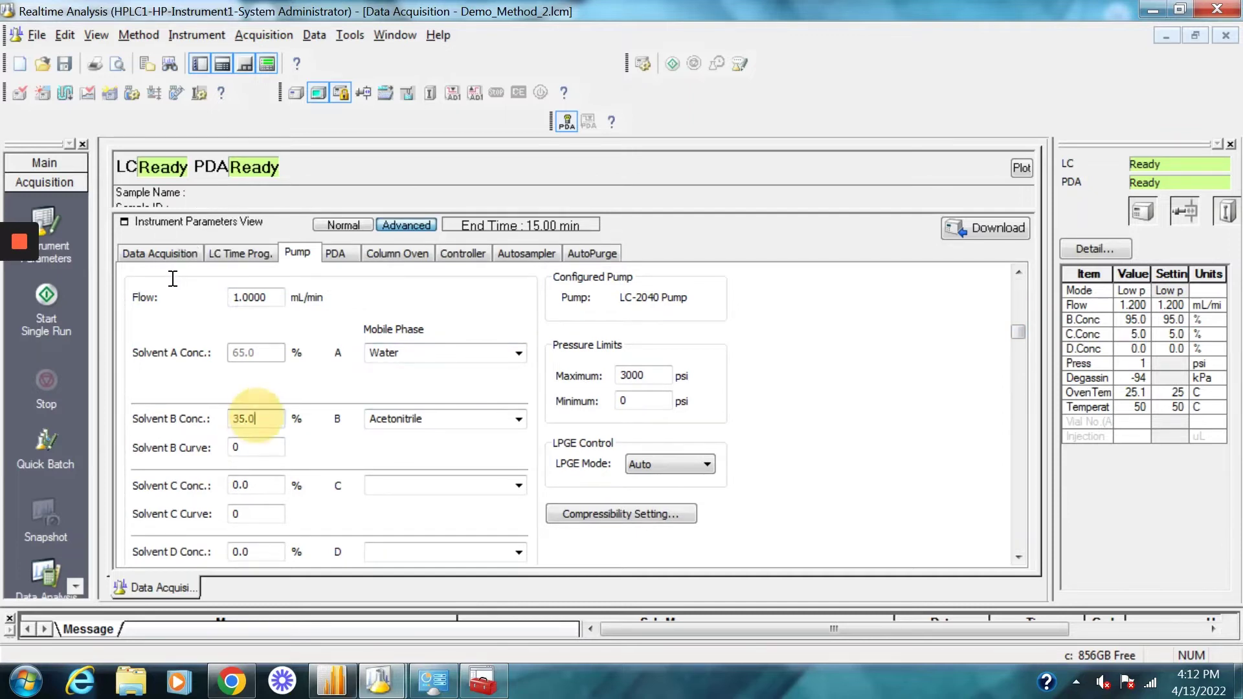
text(0)
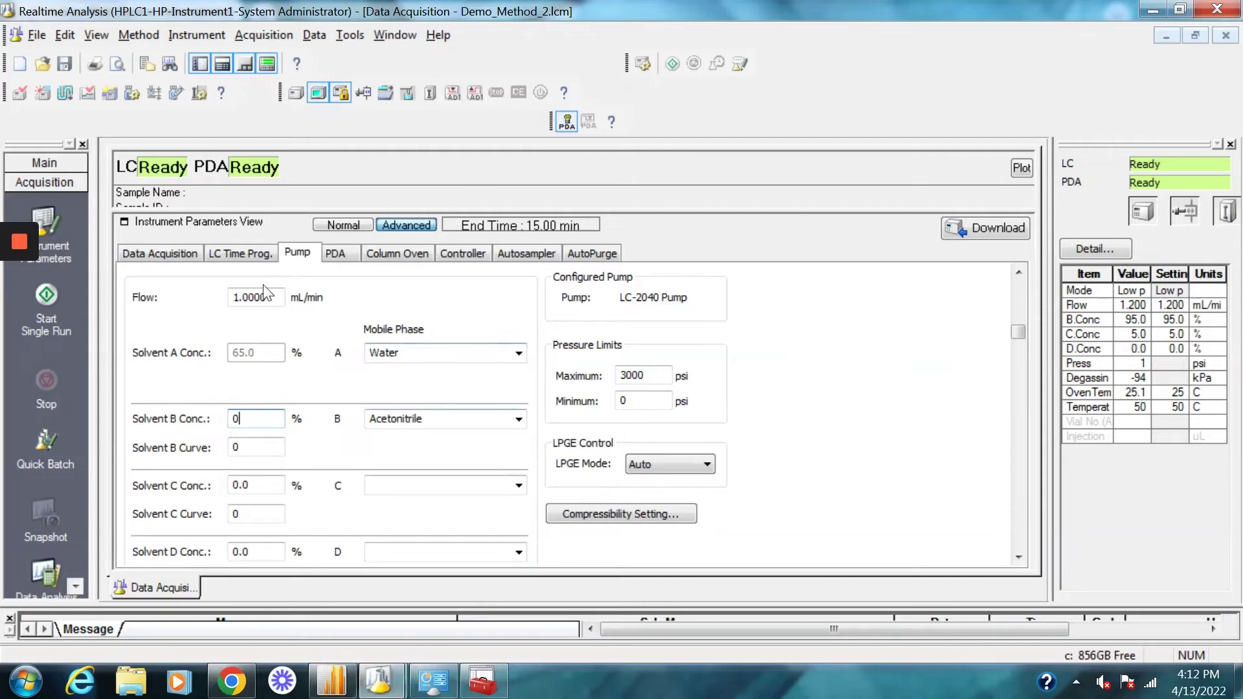
Enable the pump's compressibility setting for the mobile phases and accept its values.
key(Return)
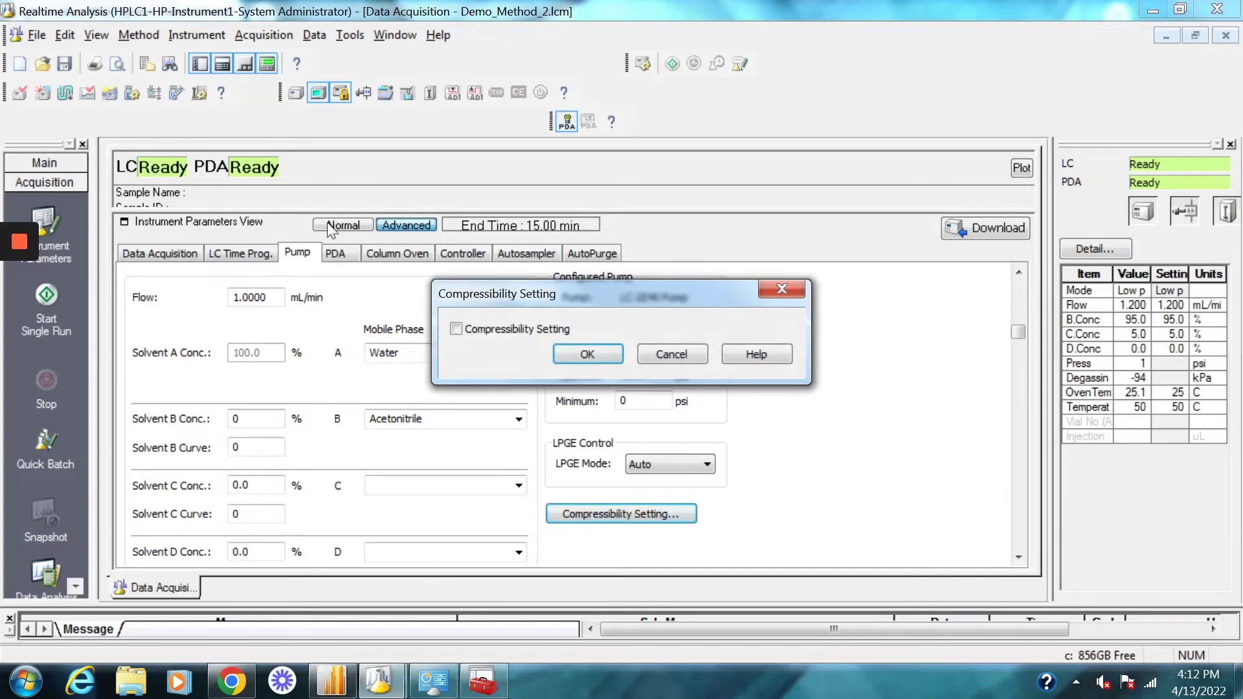
key(space)
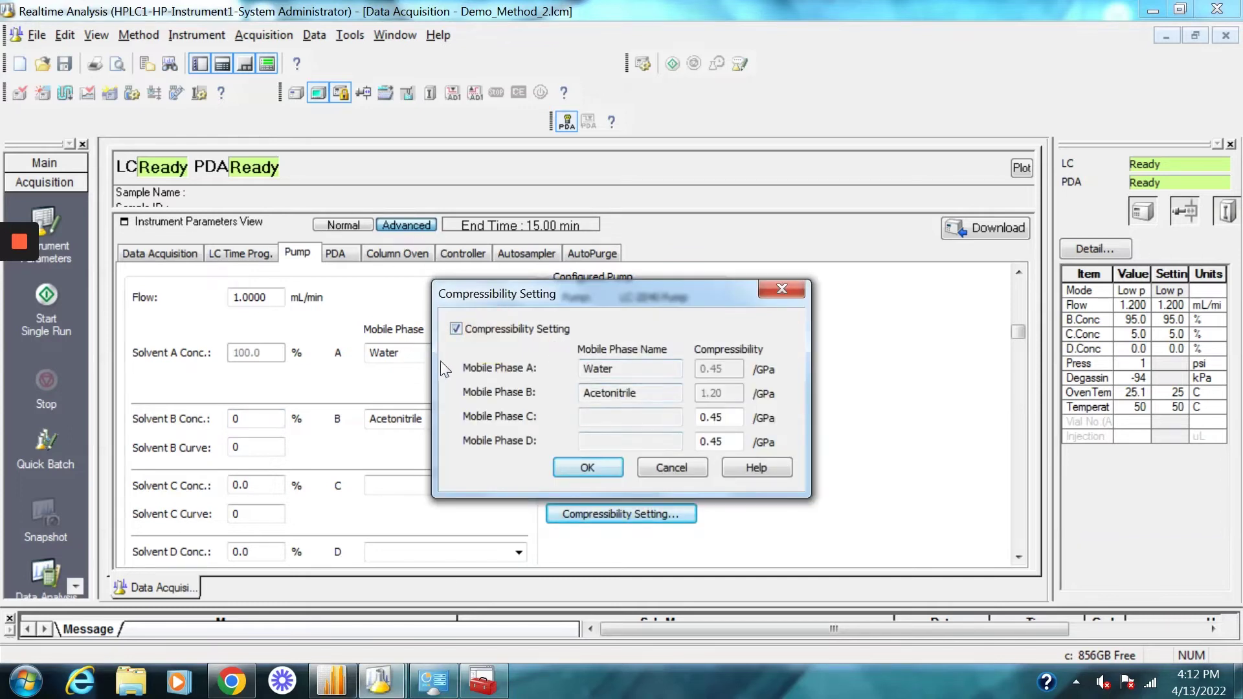
key(Return)
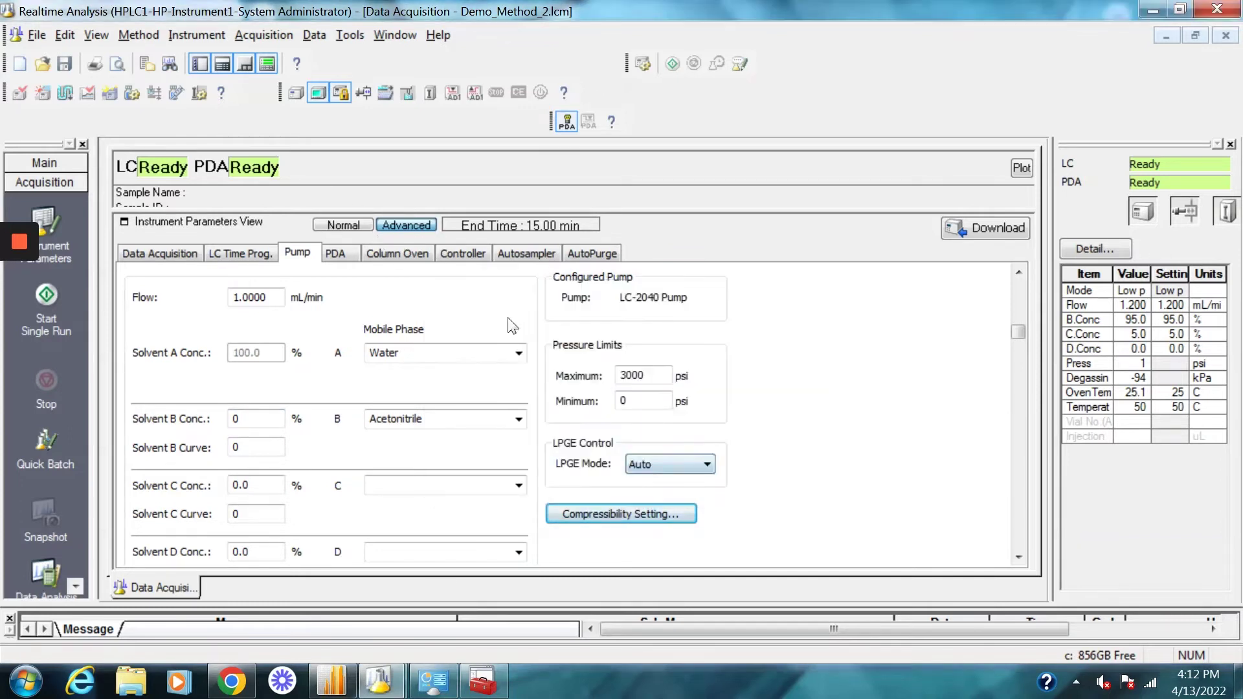
Add an LC time program entry at 1.00 min for Pumps with Solvent B Conc. set to 10.
click(240, 252)
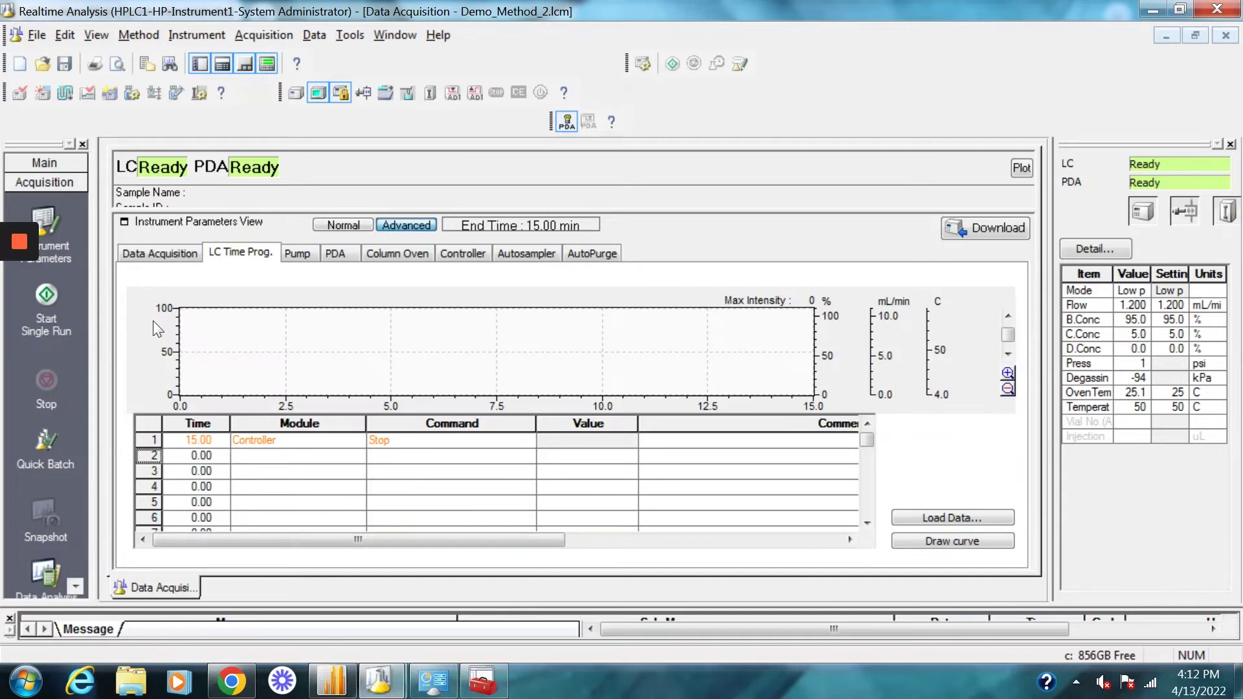
click(255, 456)
click(255, 472)
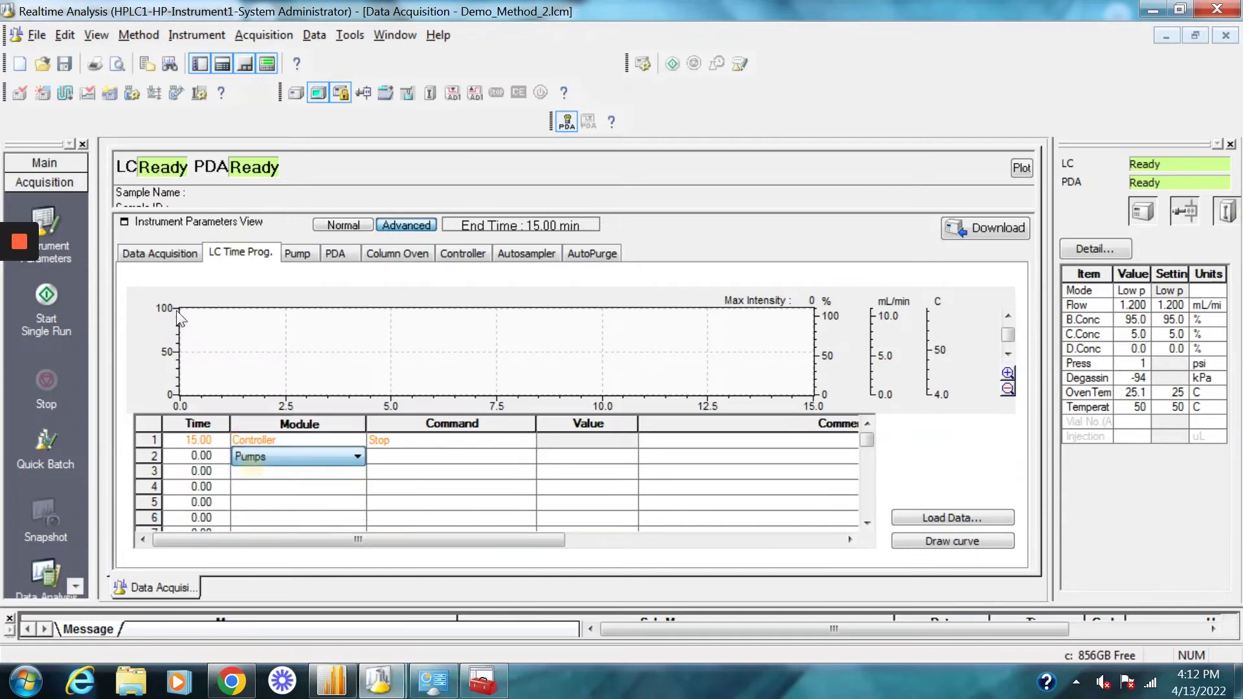
click(177, 457)
text(1)
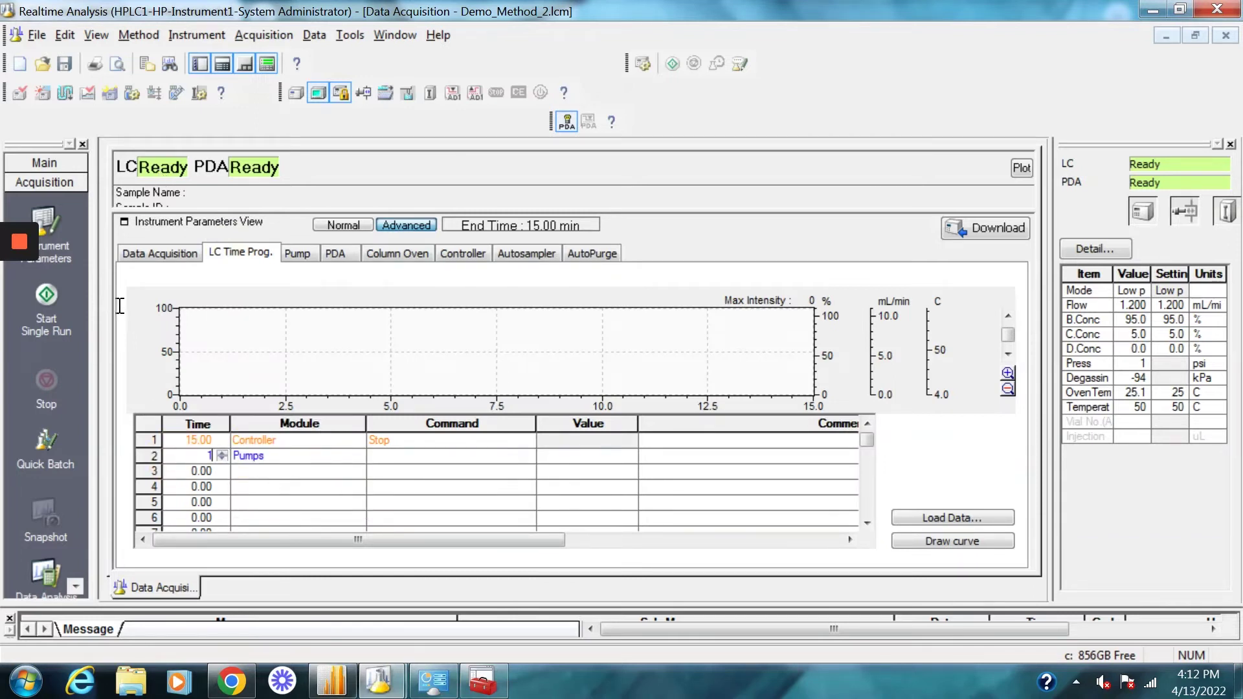
click(386, 456)
key(Down)
key(Return)
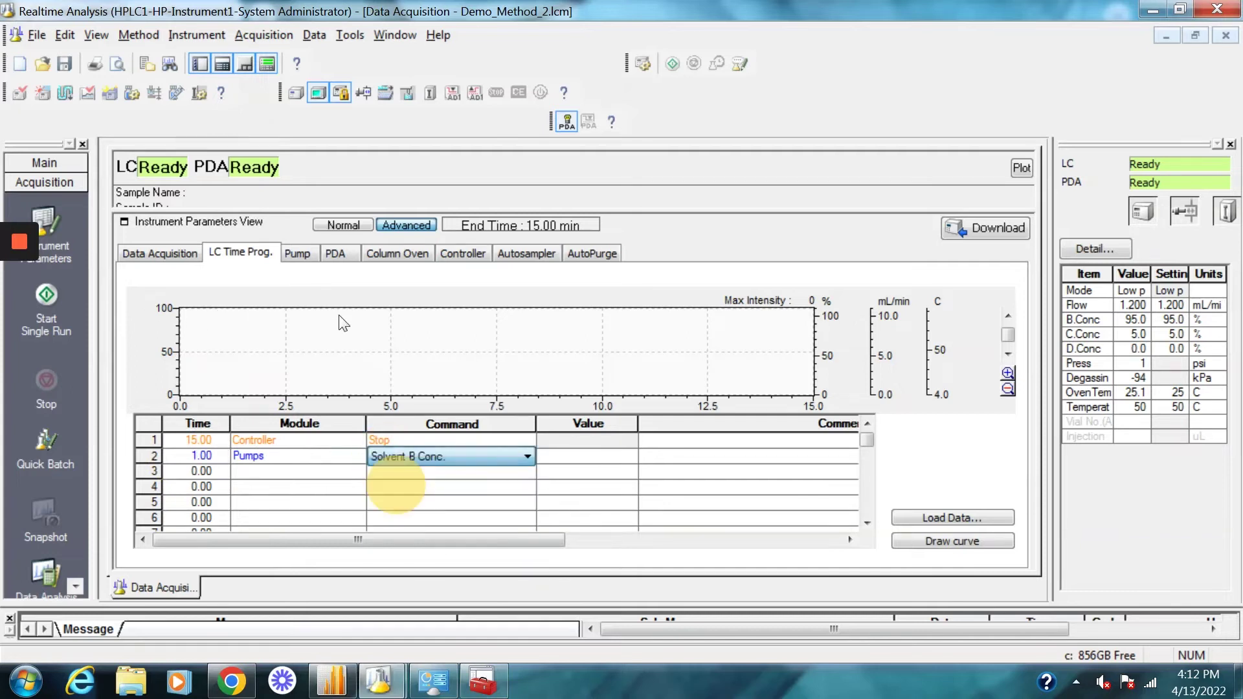
key(Tab)
text(1)
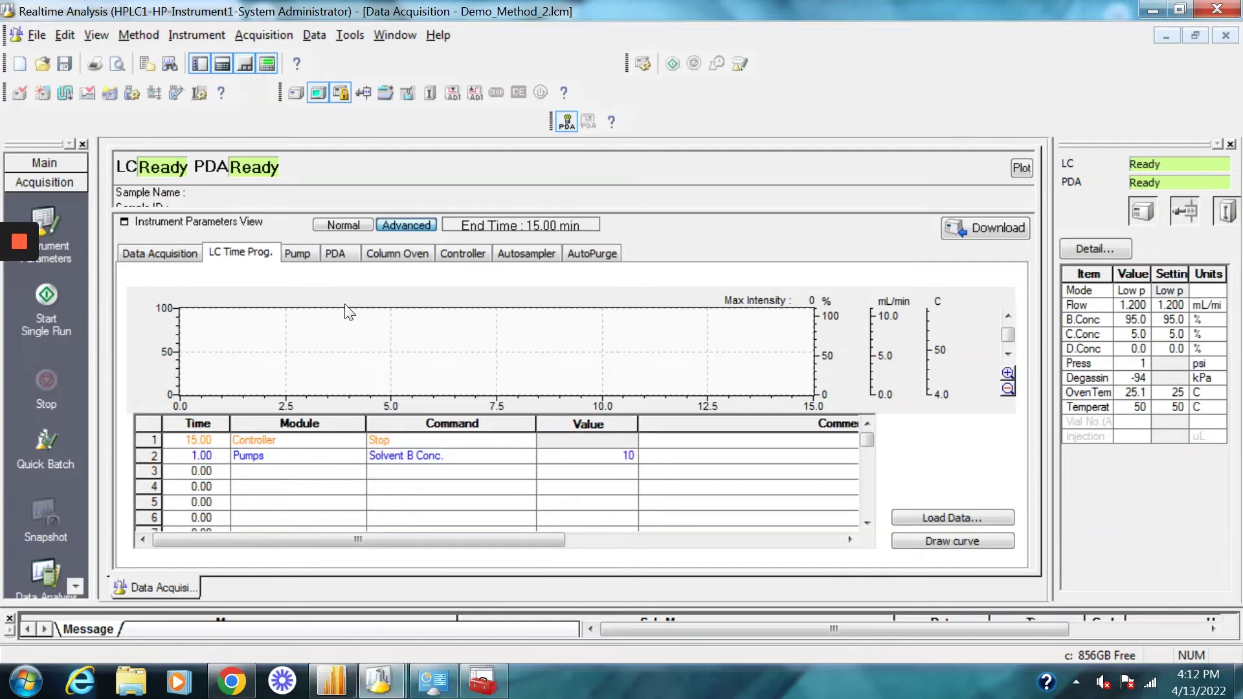
key(Return)
Add an LC time program entry at 6.00 min for Pumps with Solvent B Conc. set to 90.
text(6)
key(Return)
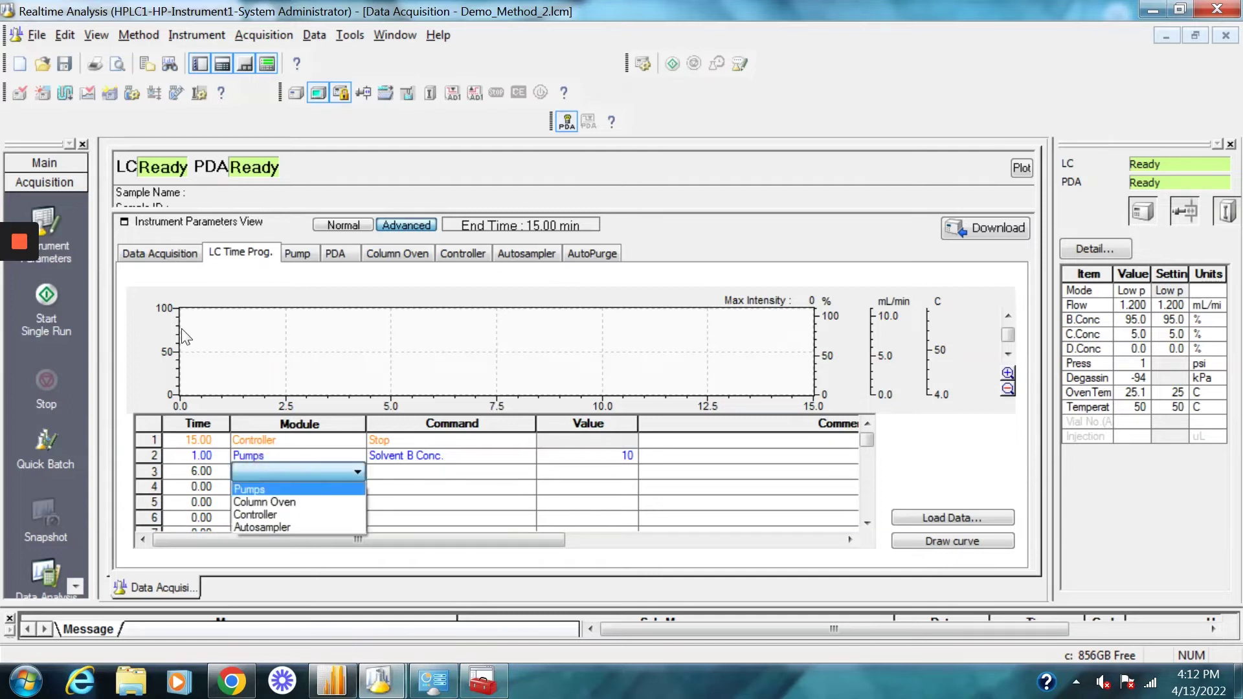
key(Return)
key(Tab)
key(alt+Down)
key(Down)
key(Return)
key(Tab)
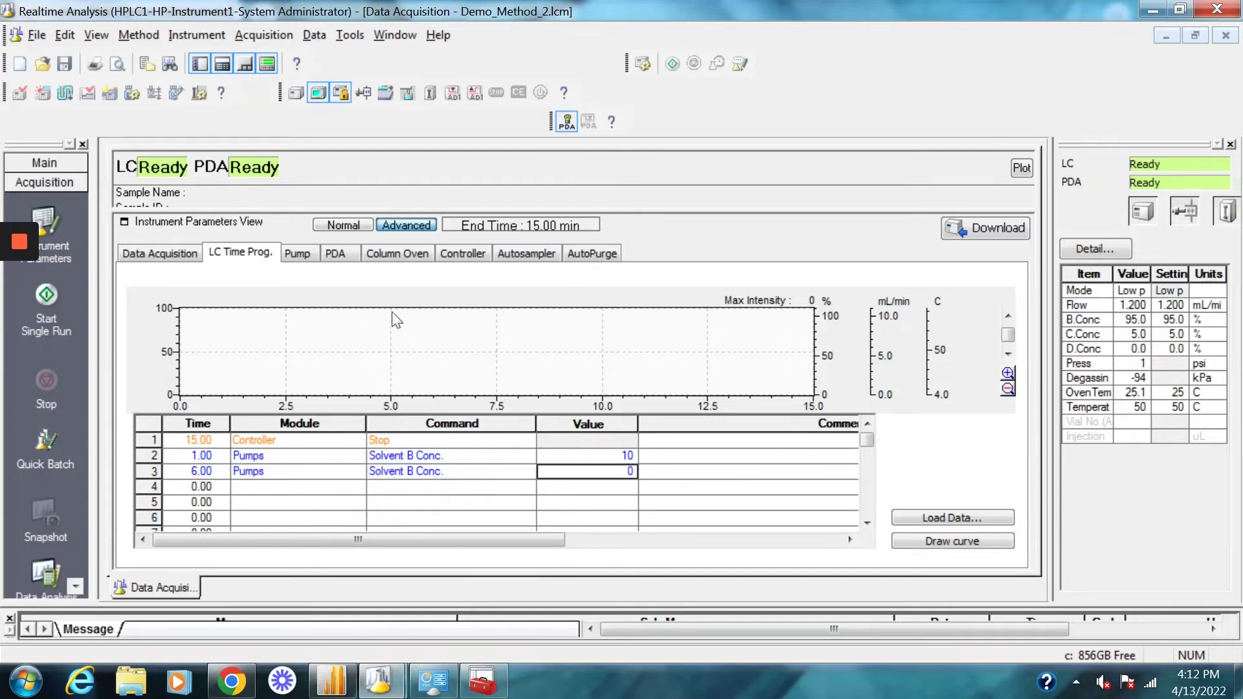
text(90)
key(Return)
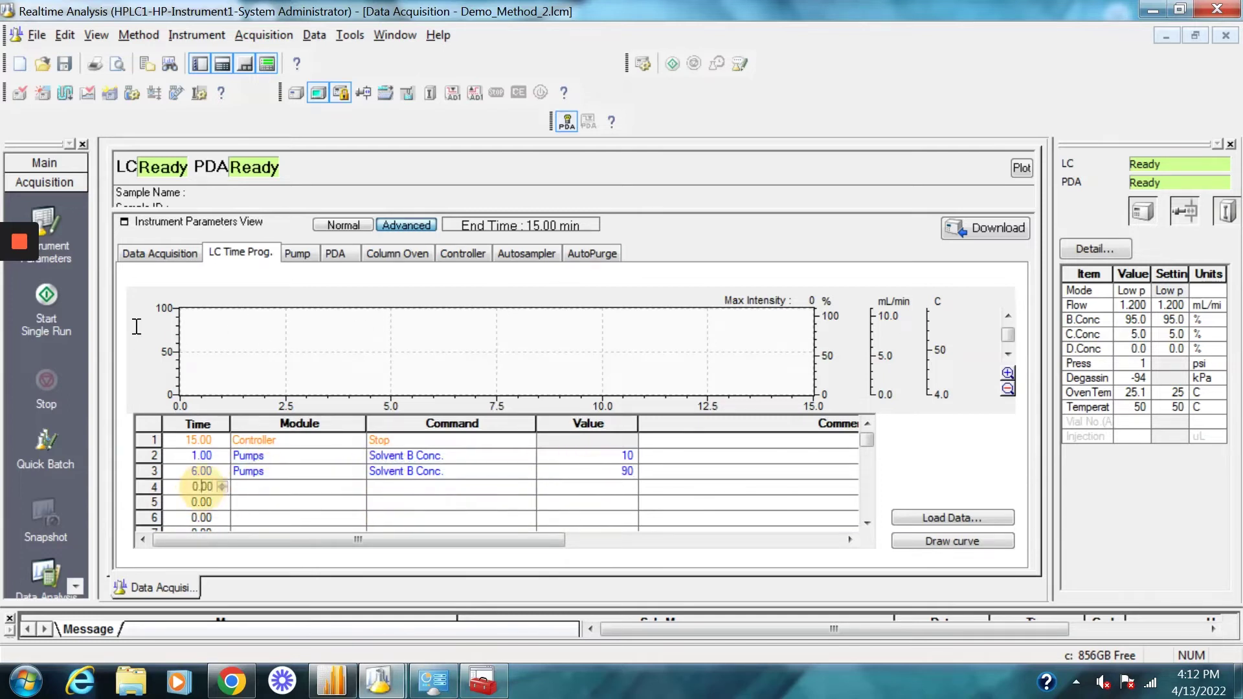
Add a time program entry at 12.00 min for Pumps with Solvent B Conc. set to 10, and draw the gradient curve.
text(12)
key(Return)
key(alt+Down)
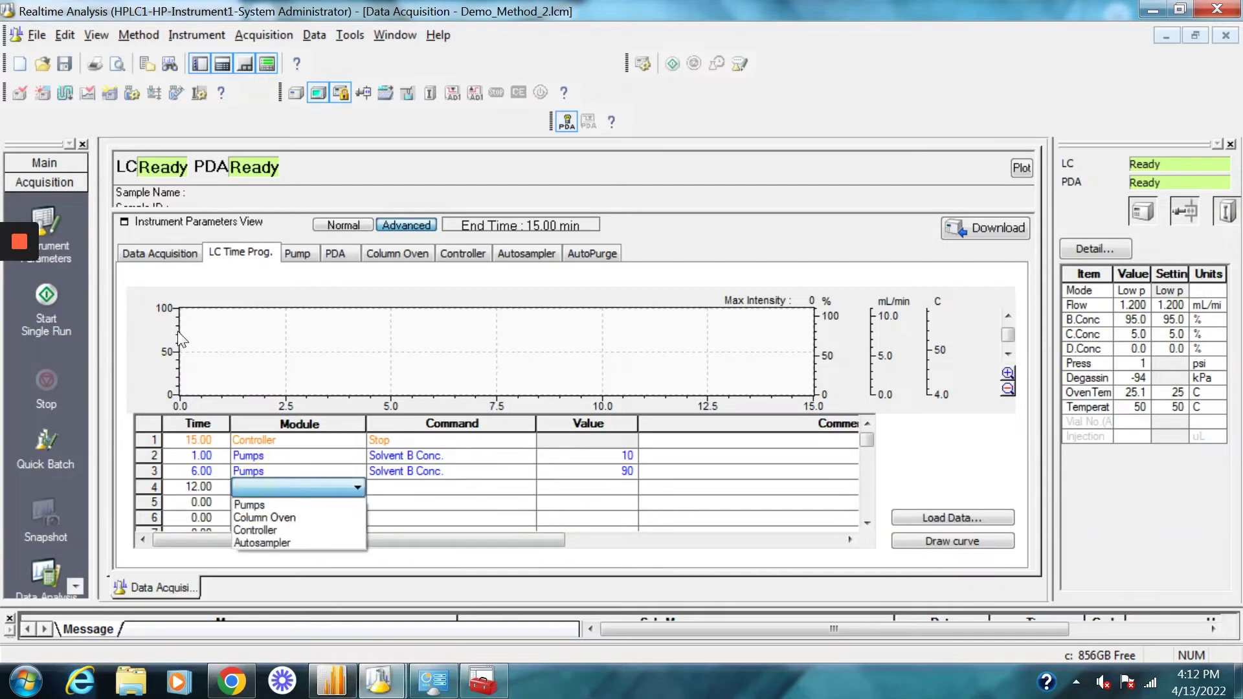
key(Down)
key(Return)
key(Return)
key(alt+Down)
key(Down)
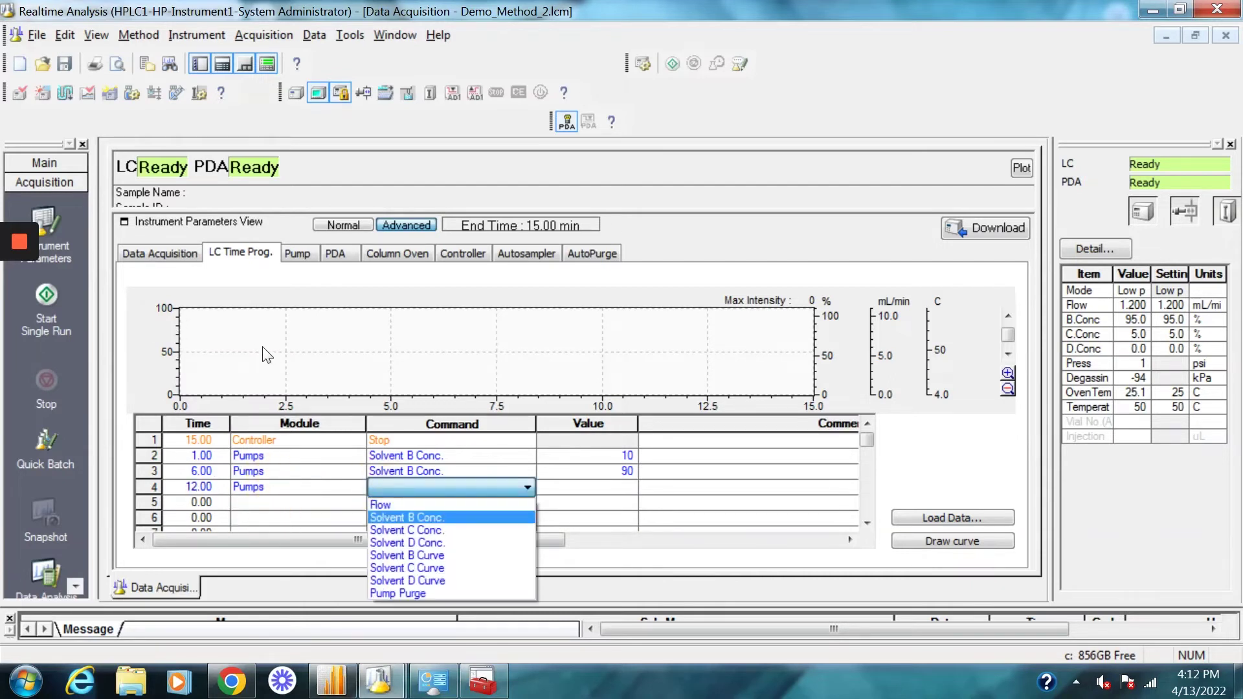
key(Return)
key(Return)
text(10)
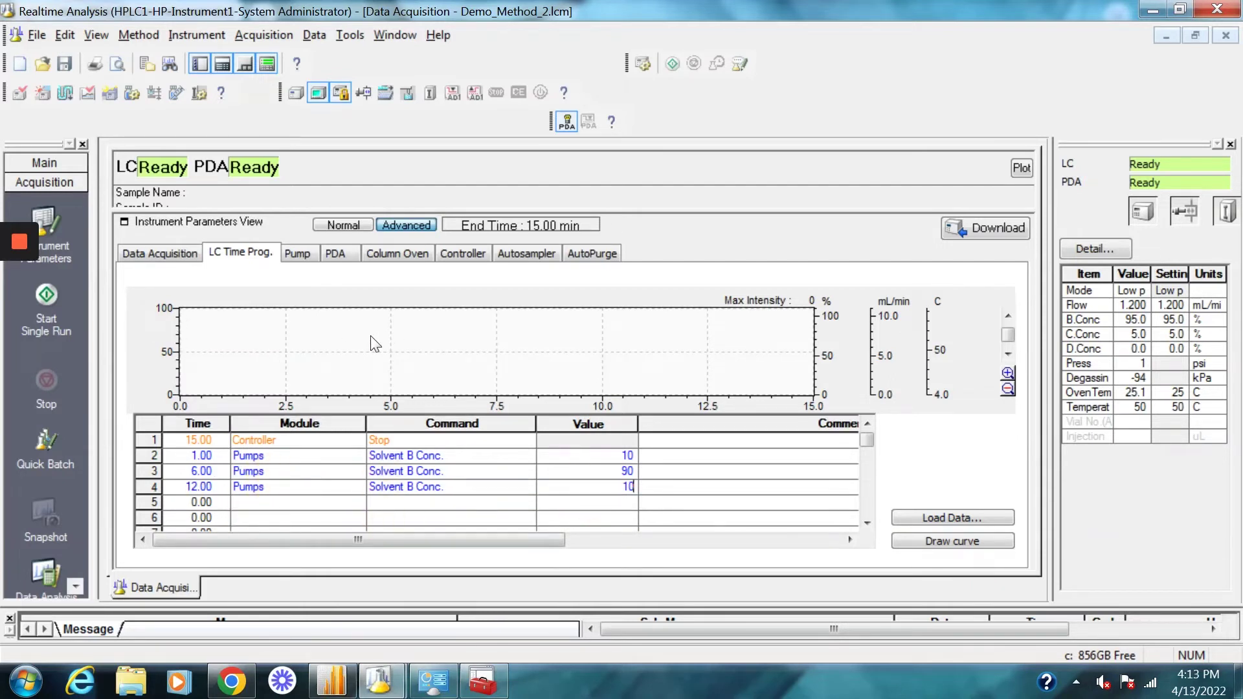
click(604, 312)
click(952, 540)
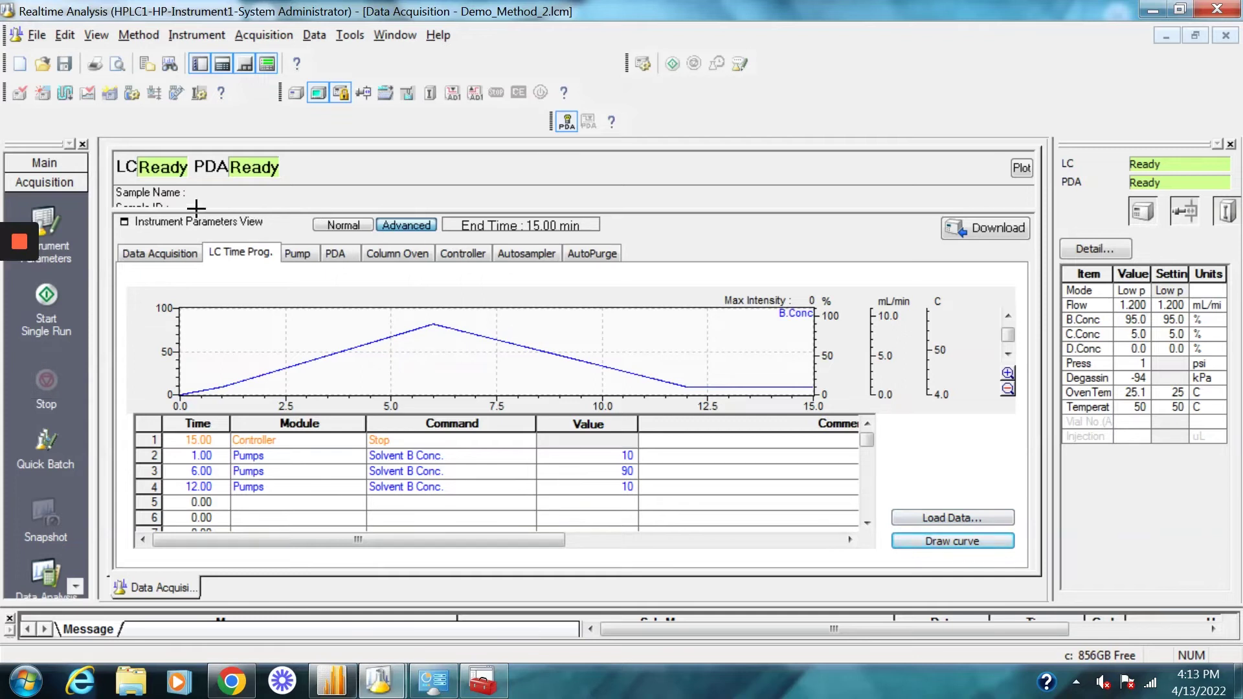
Review the method's PDA, column oven, controller and autosampler parameters.
key(ctrl+Tab)
key(ctrl+Tab)
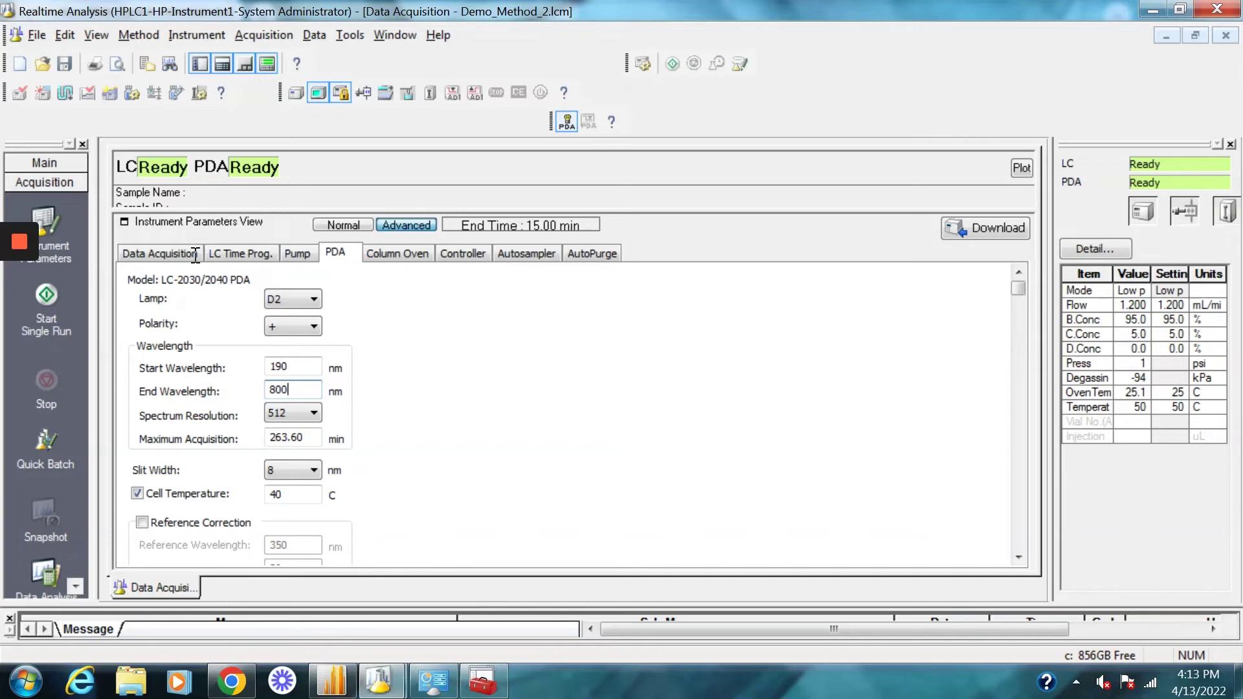
click(390, 252)
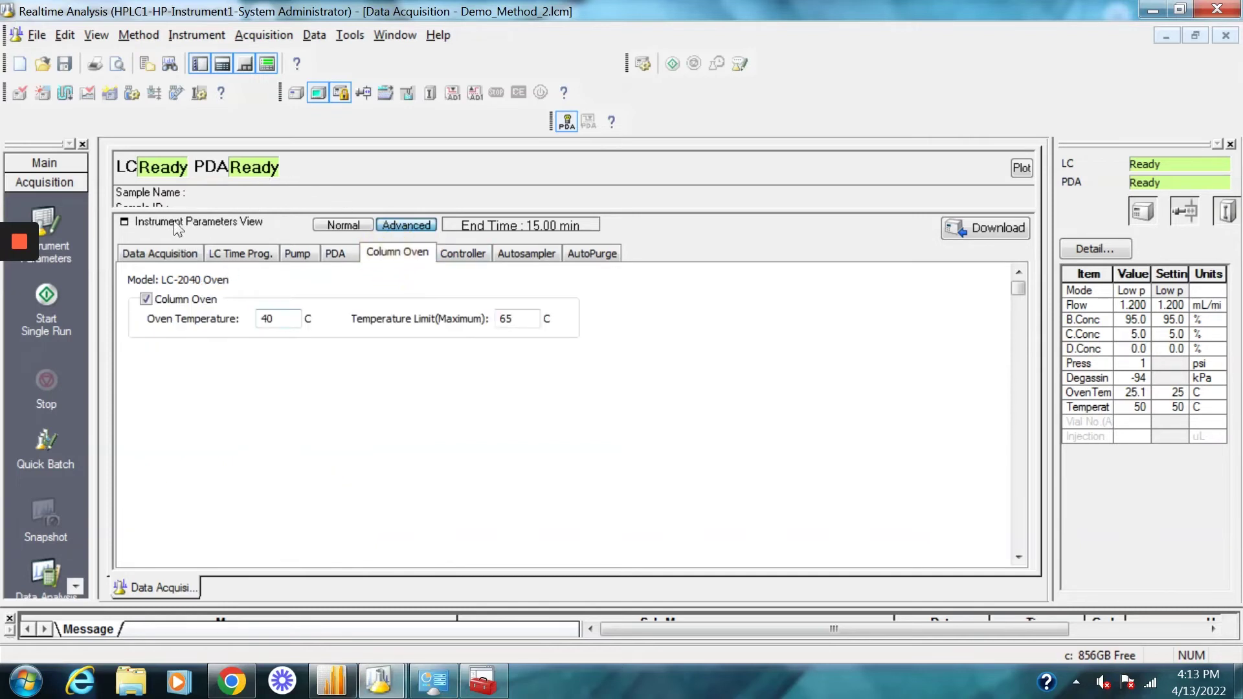
key(ctrl+Tab)
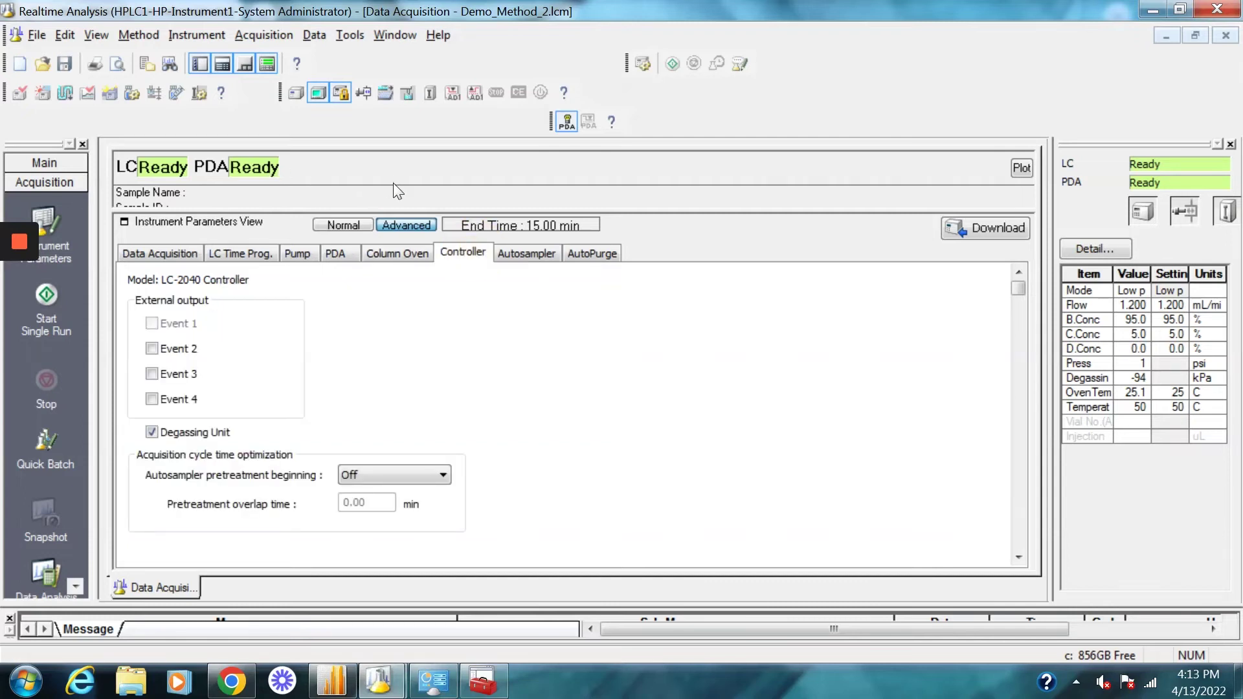
key(ctrl+Tab)
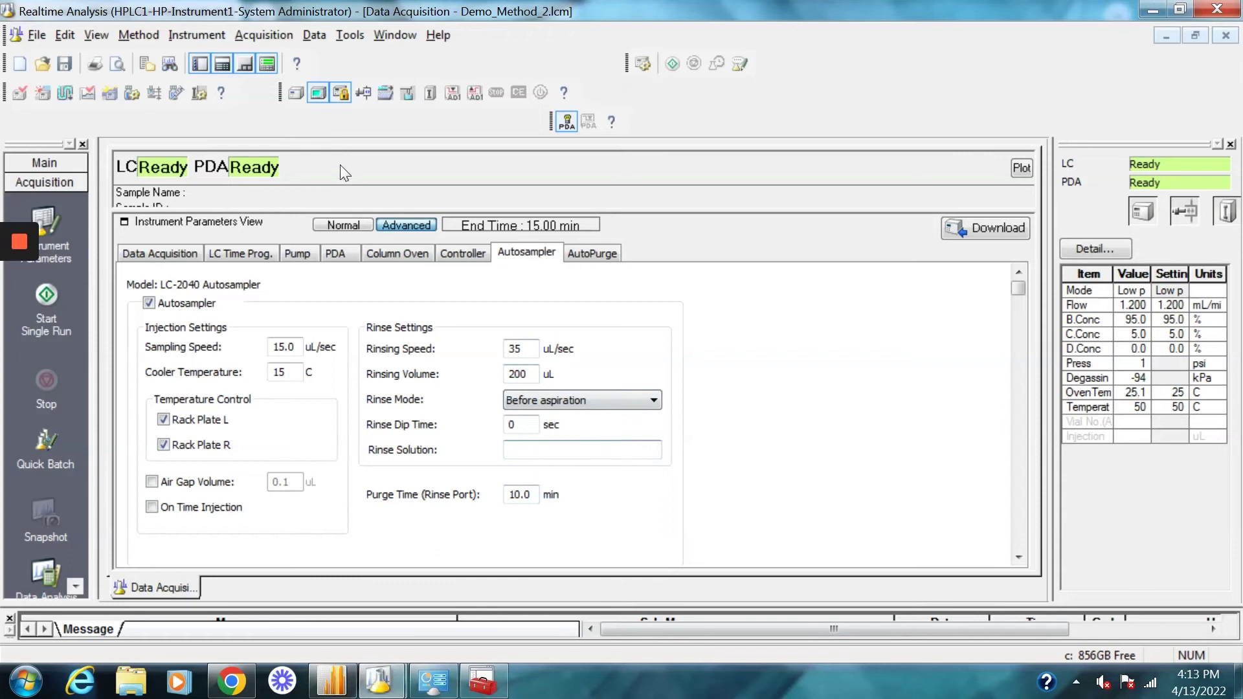
Configure the AutoPurge order with Mobile Phase A:Water first and Mobile Phase B:Acetonitrile second.
click(592, 254)
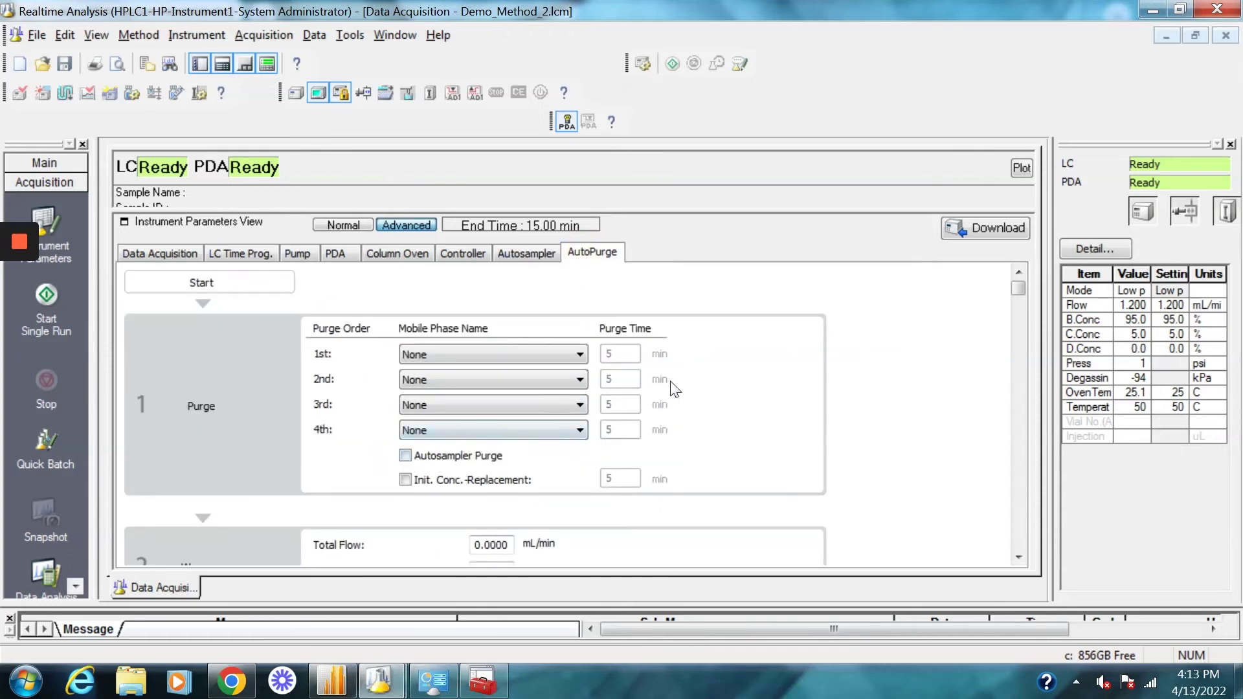
click(1018, 557)
click(434, 343)
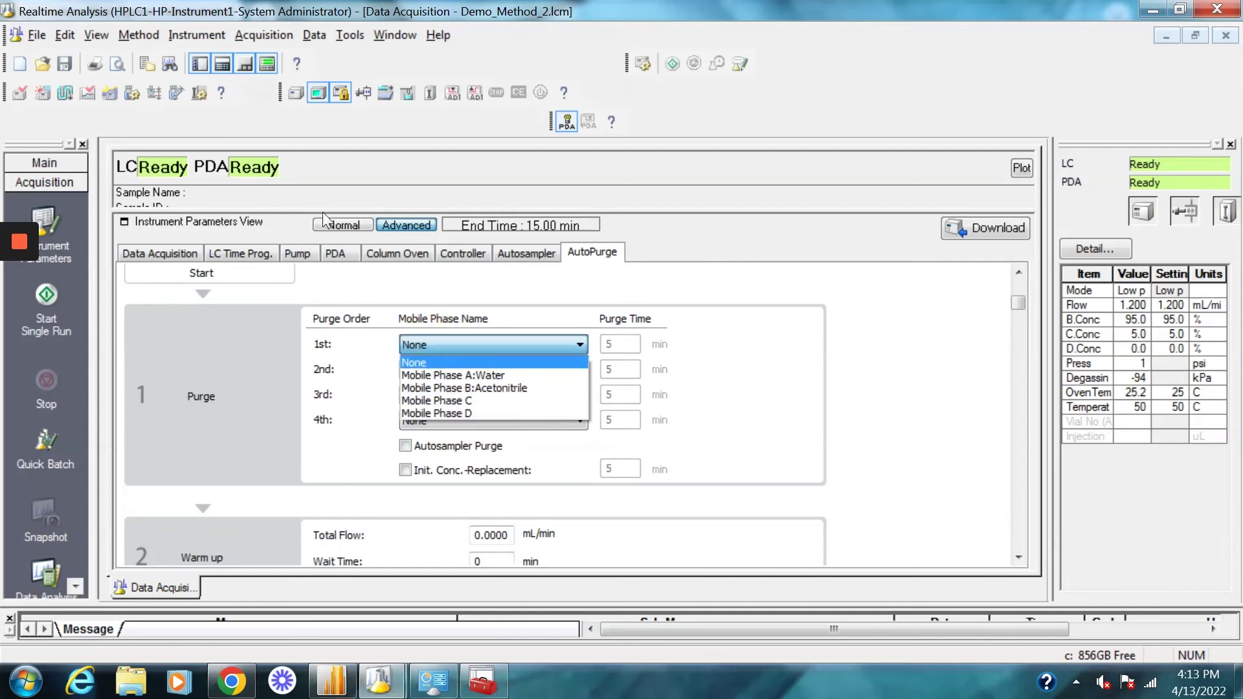
click(470, 376)
click(459, 370)
key(Up)
key(Return)
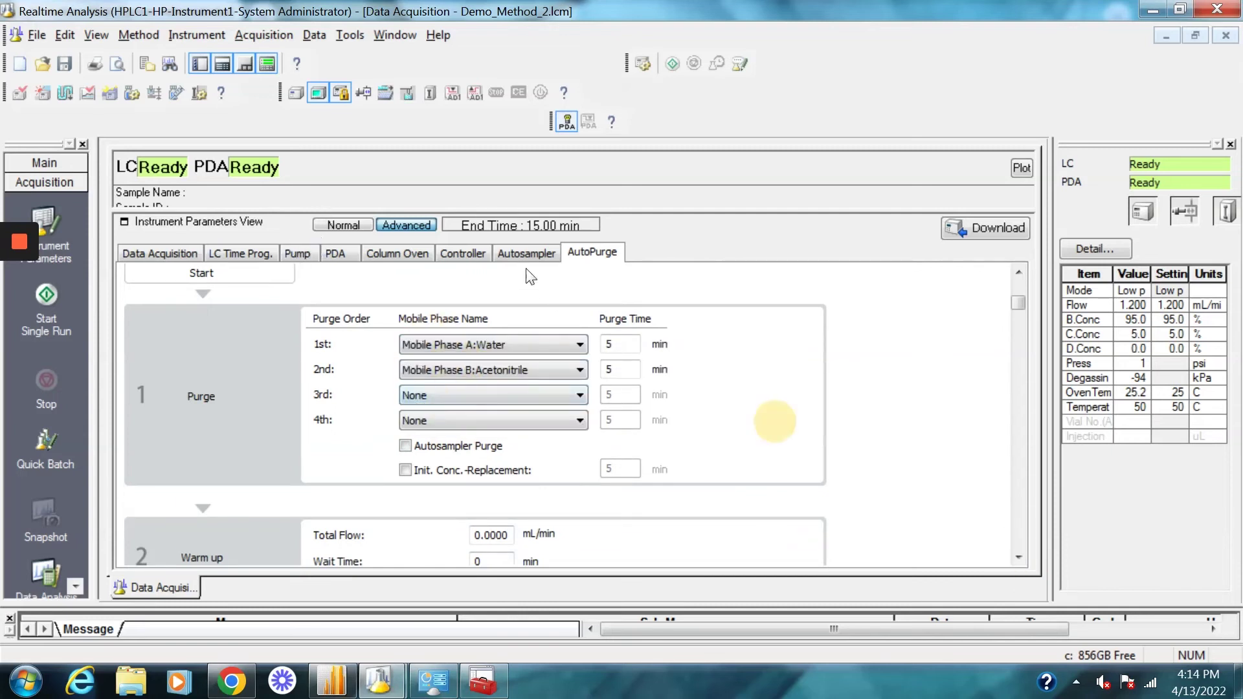
Save the method file as Demo_Method_2 in the LC folder.
click(30, 36)
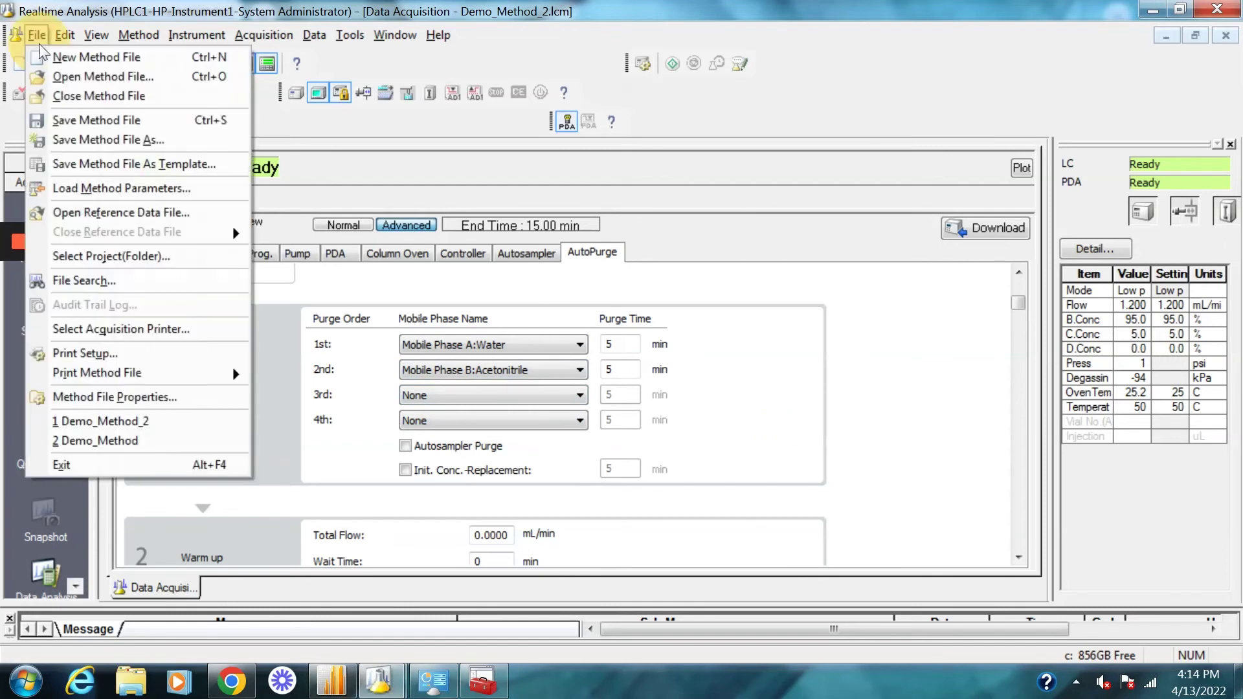
click(44, 91)
click(574, 425)
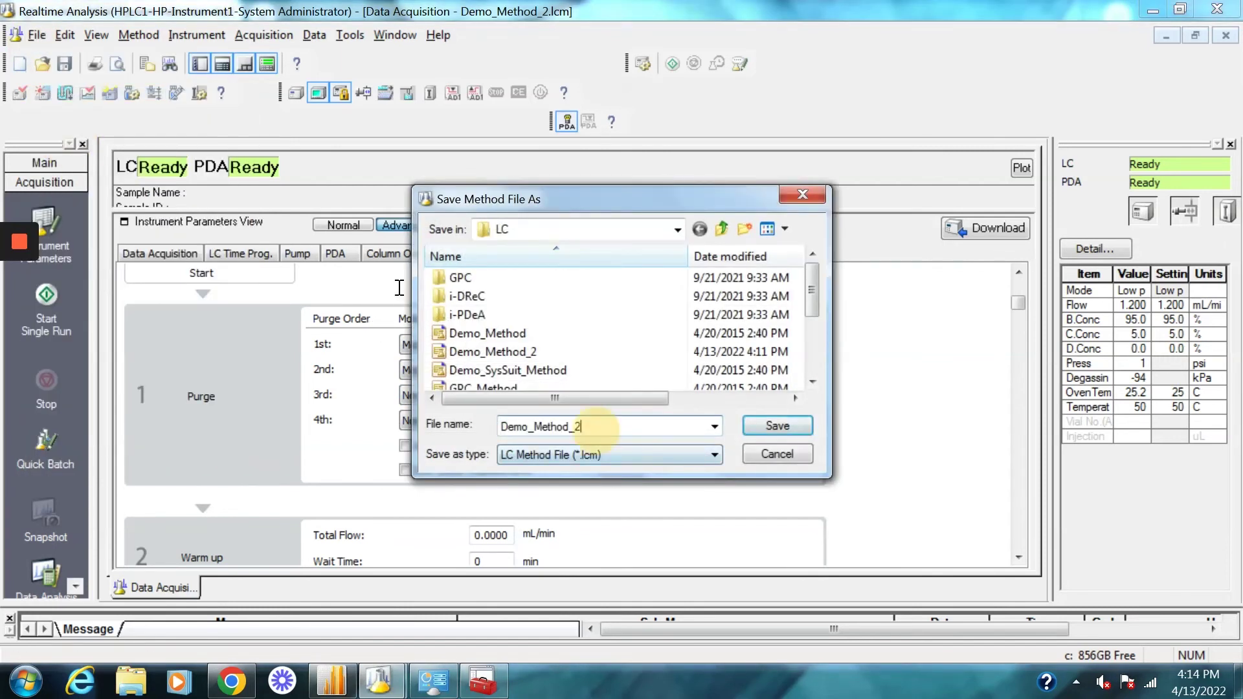
key(Return)
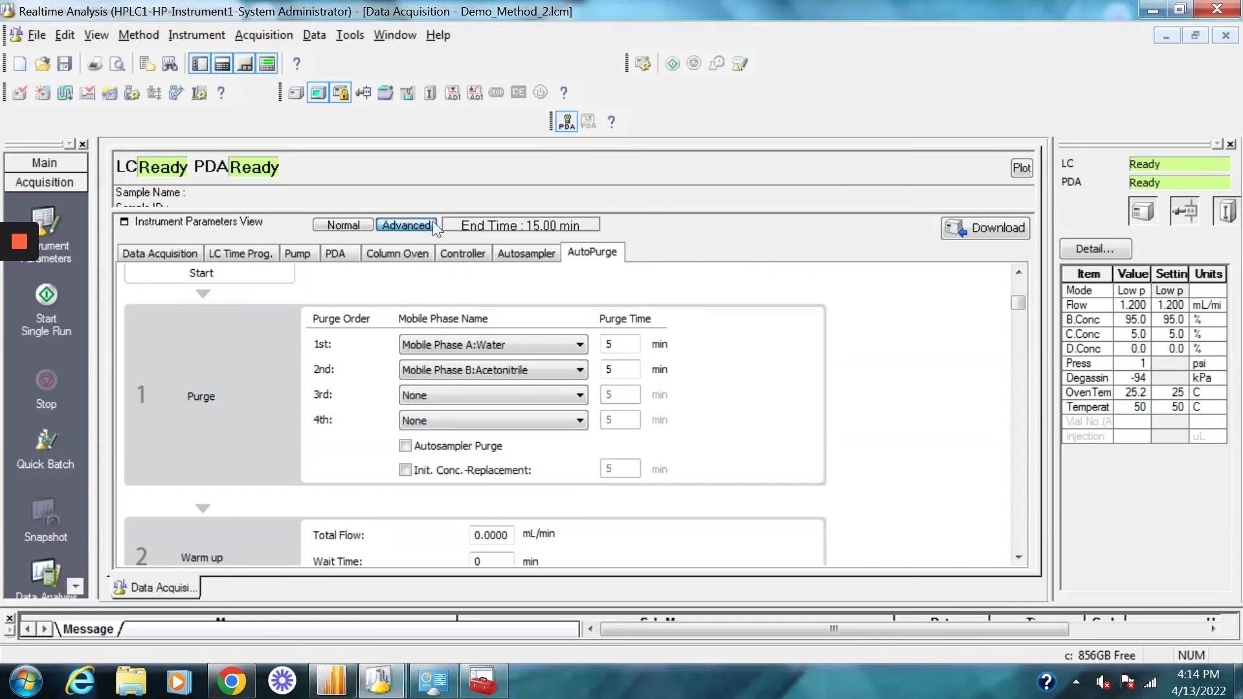